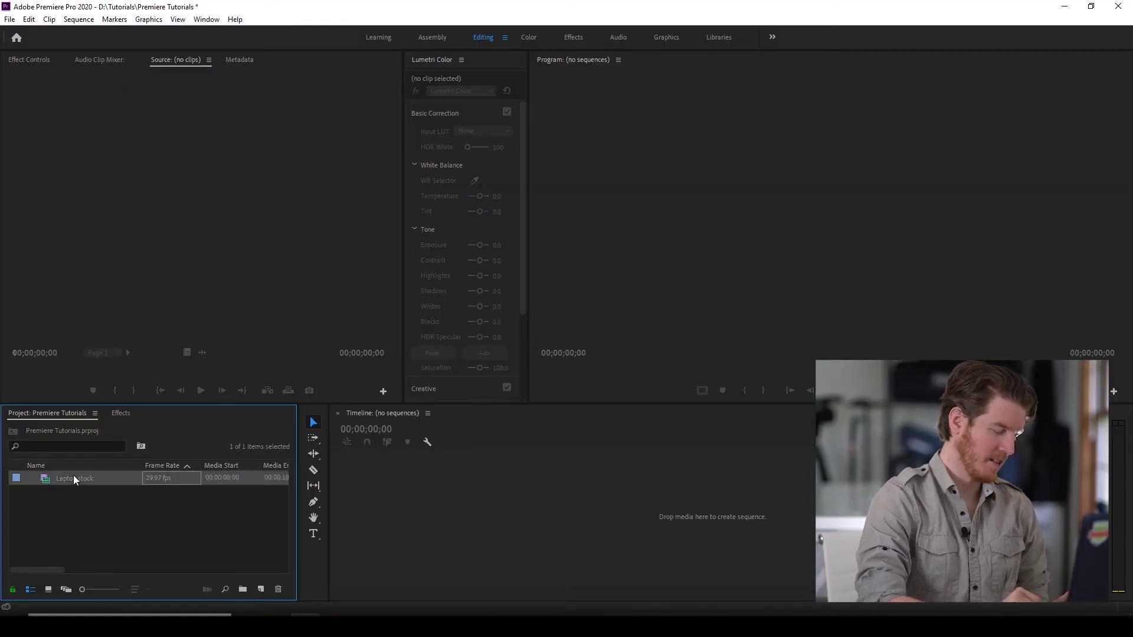
Step: Create a new 'Laptop stock' sequence from the clip and zoom the timeline in
right_click(73, 476)
click(160, 274)
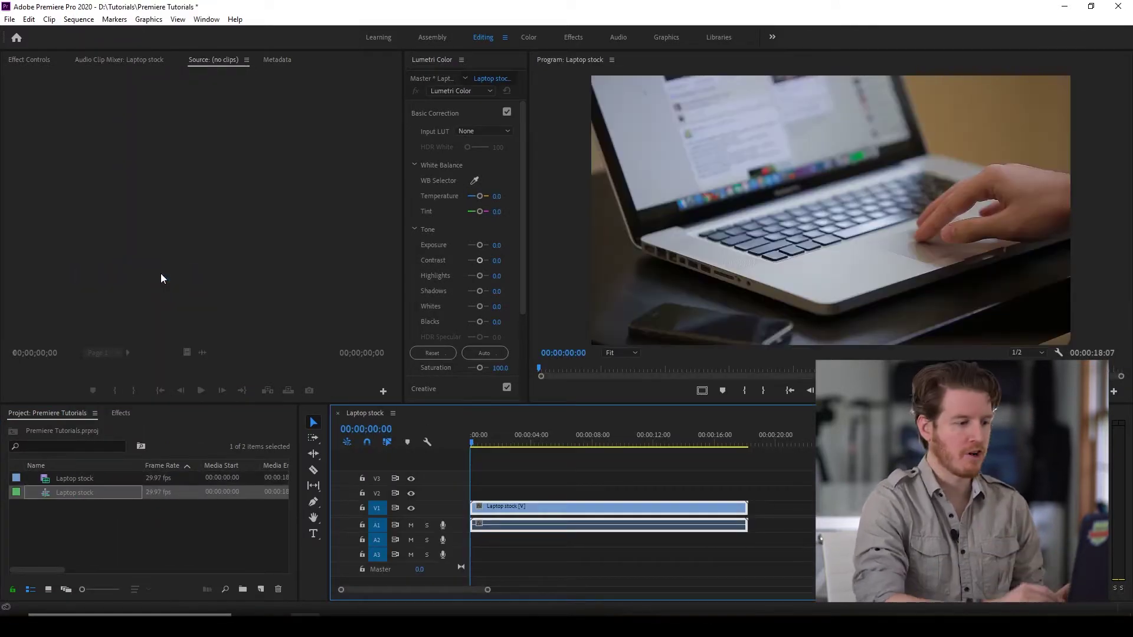
key(=)
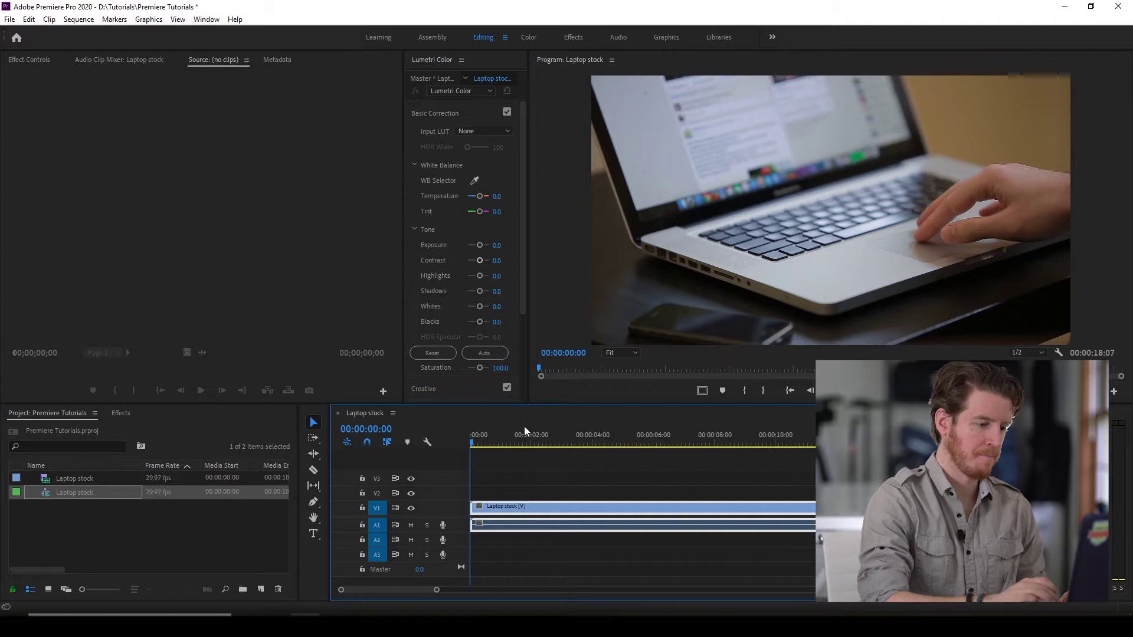
Step: Move the playhead to about 00:00:05:04 and show the clip's Effect Controls
click(519, 438)
drag(519, 437, 626, 434)
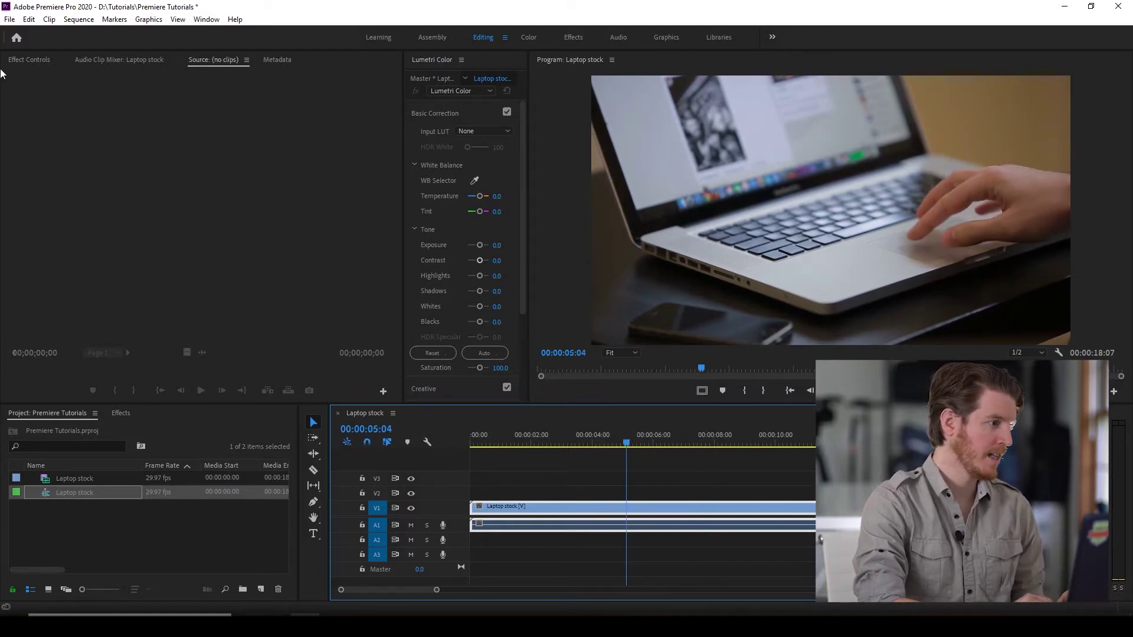
click(20, 59)
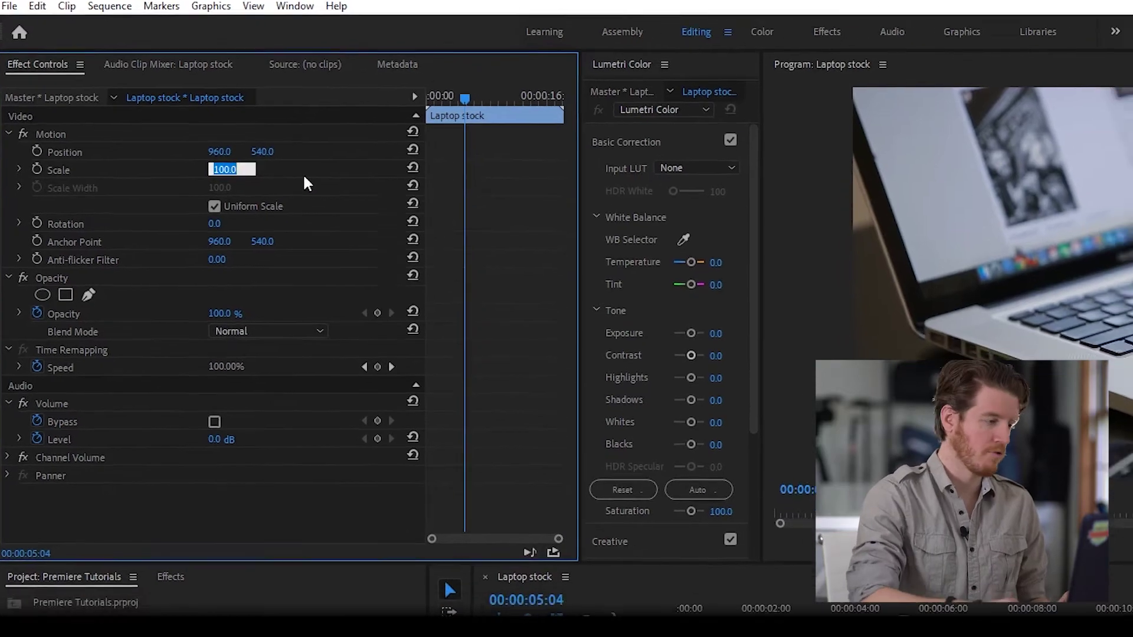
Step: Try Scale values of 125 and then 600, shifting the clip up to show the keyboard
text(125)
key(Return)
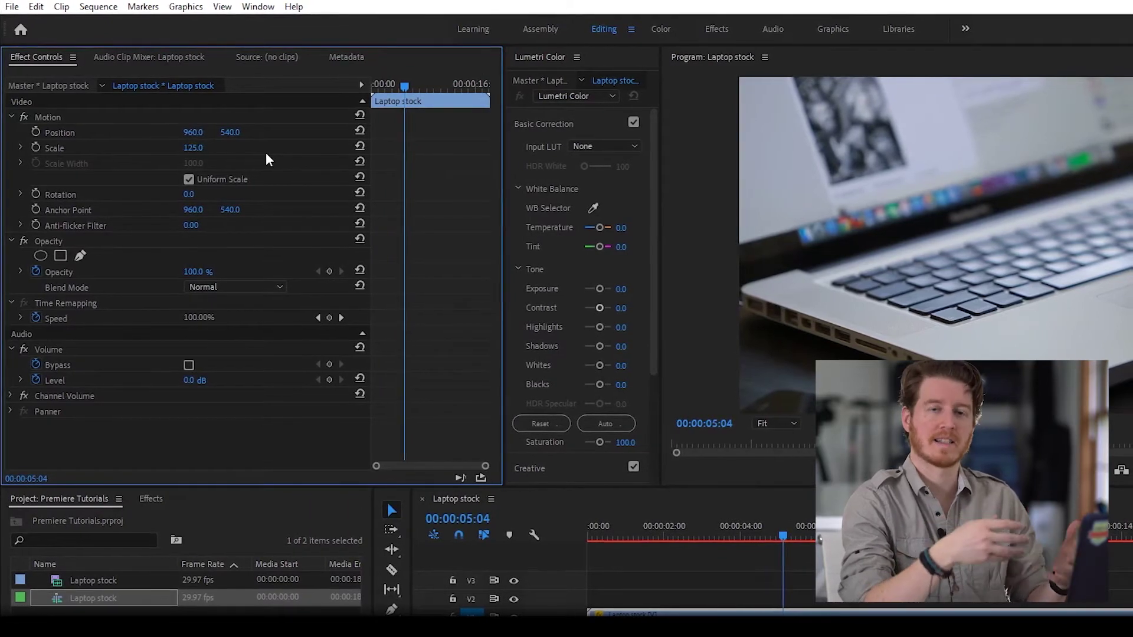
click(193, 148)
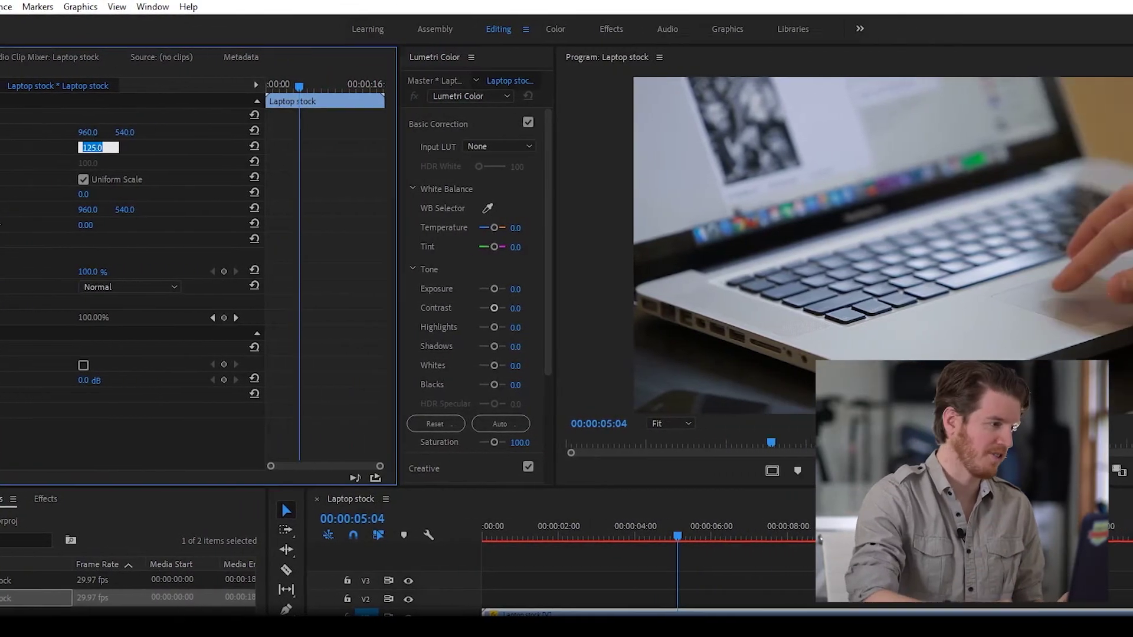
text(600)
key(Return)
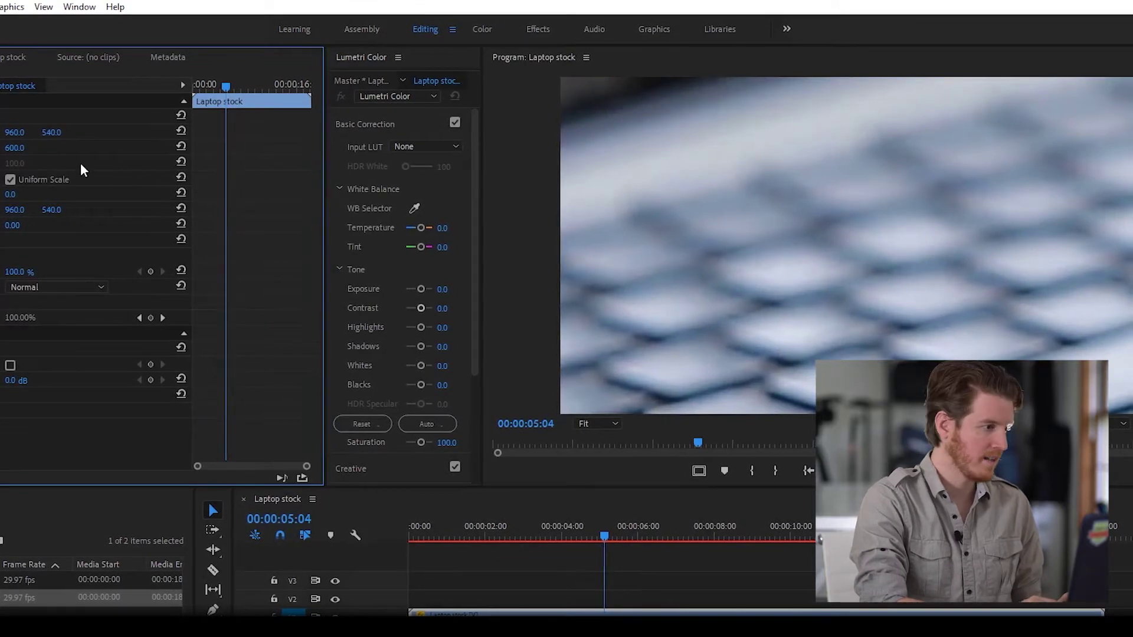
drag(50, 134, 3, 134)
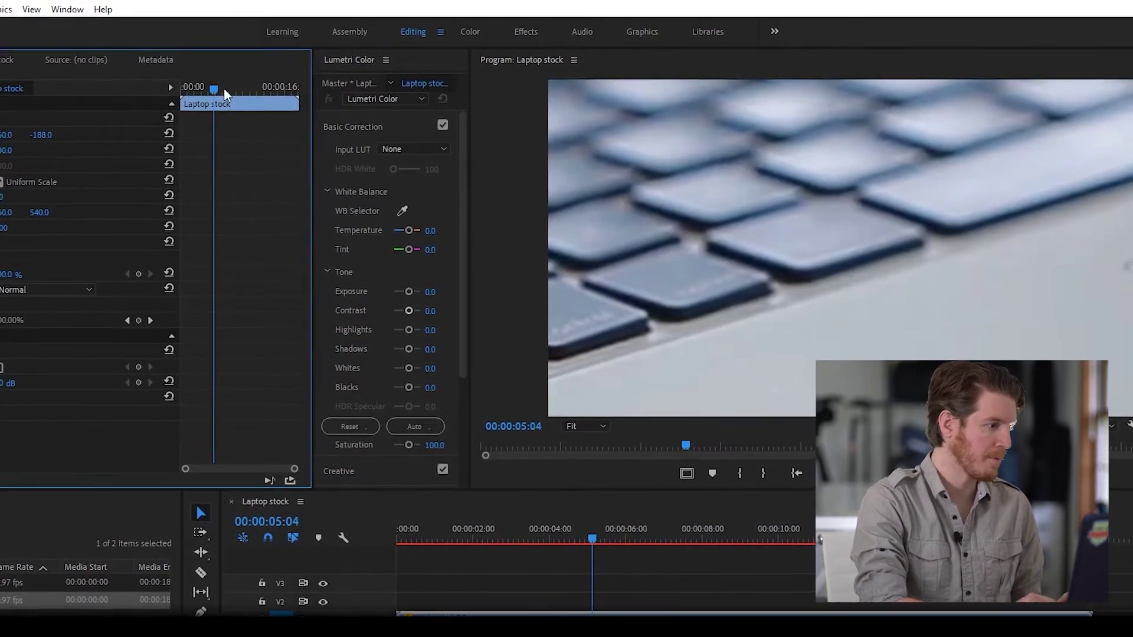
Step: Set Scale to 200 and reposition the clip to 167.9, 405.2, framing the hand on the trackpad
click(16, 151)
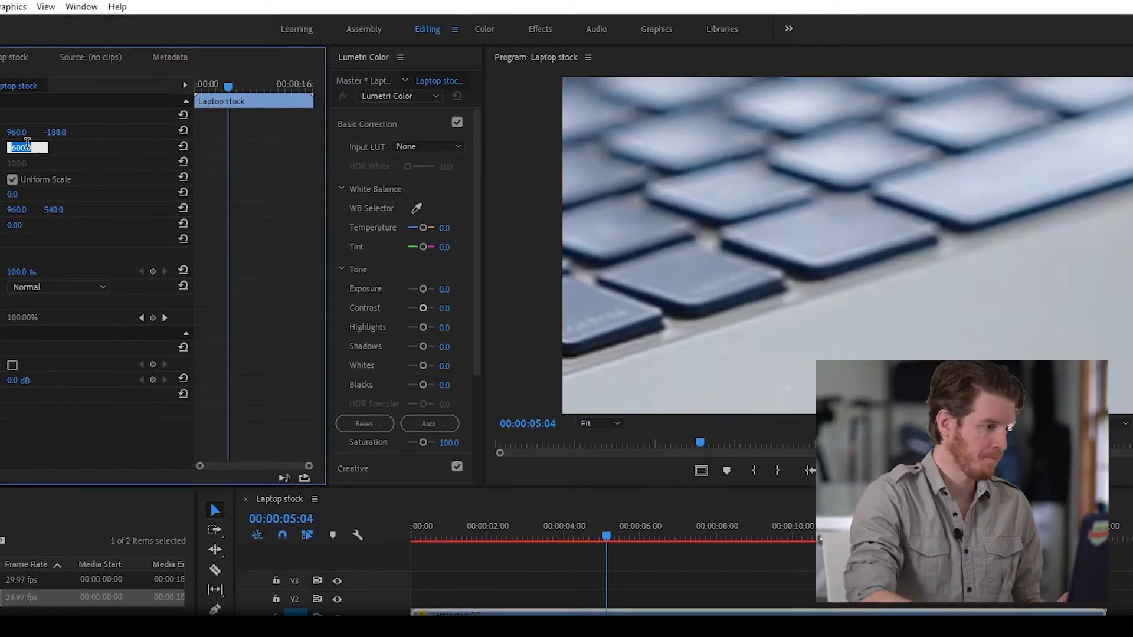
text(200)
key(Return)
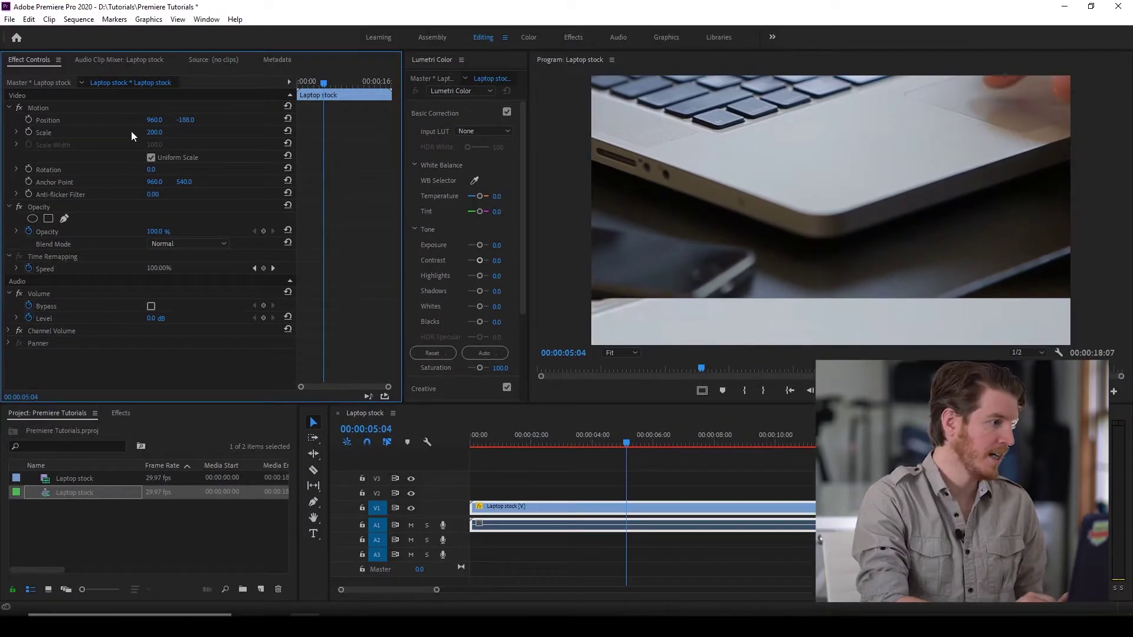
click(118, 106)
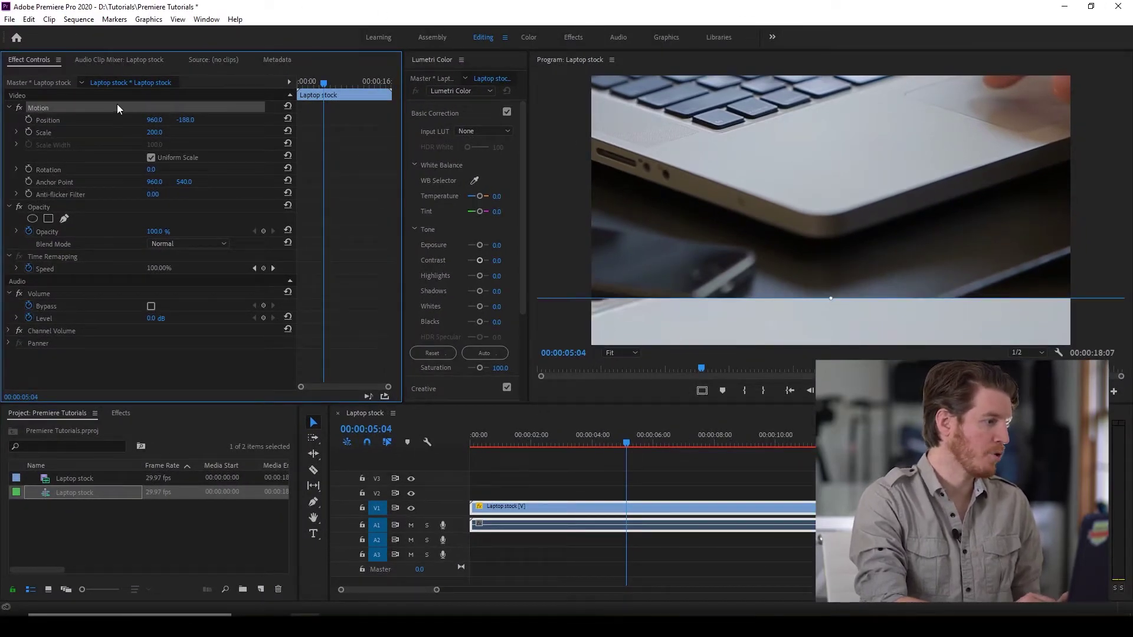
drag(816, 211, 786, 254)
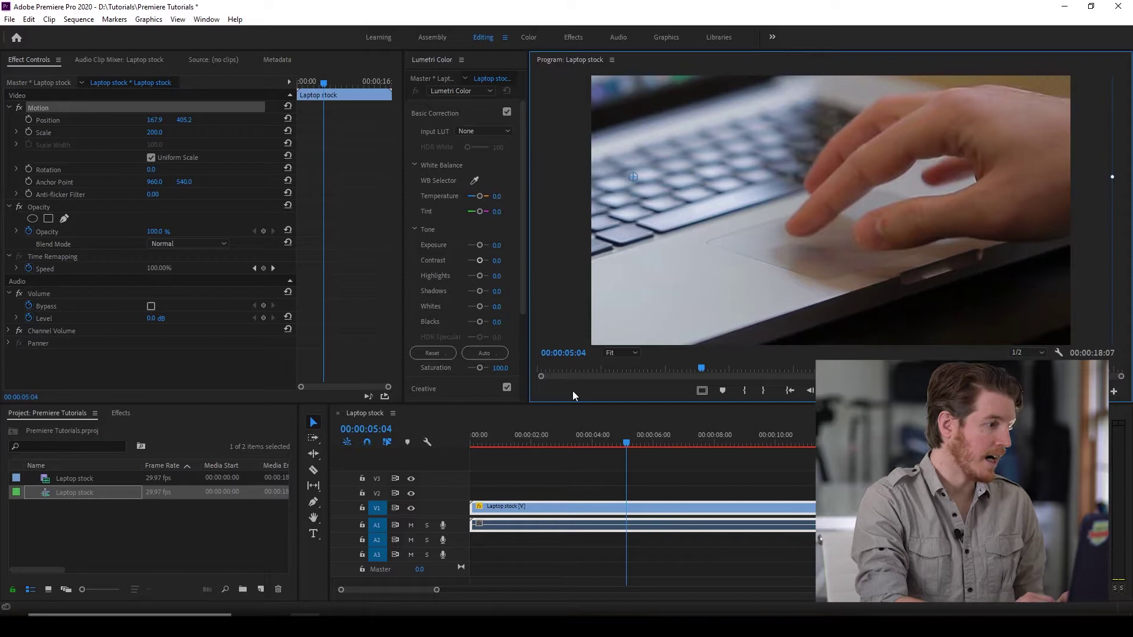
Step: Reselect the Laptop stock clip in V1 and scrub its Scale up to 125
click(605, 469)
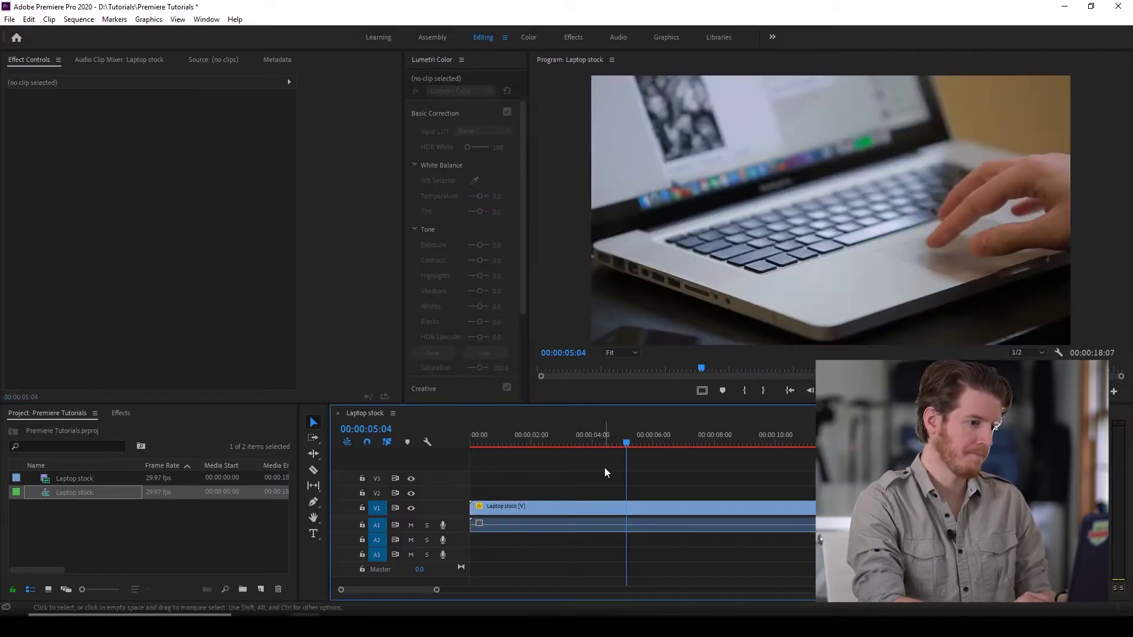
click(611, 508)
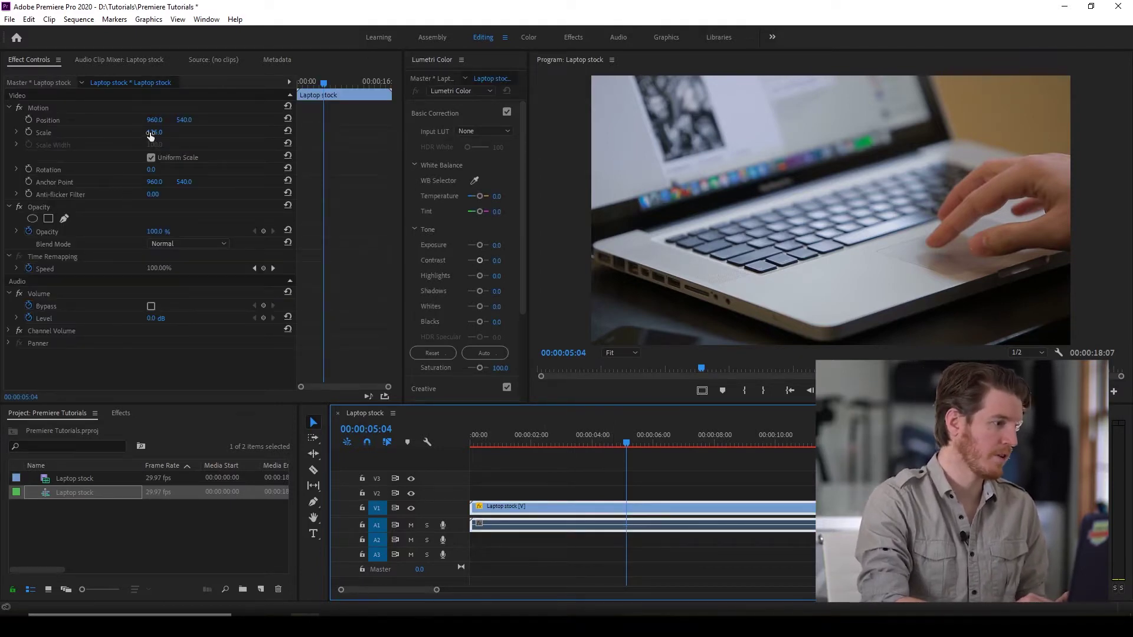
mouse_move(151, 135)
mouse_down()
mouse_move(163, 135)
mouse_move(142, 136)
mouse_move(163, 133)
mouse_up()
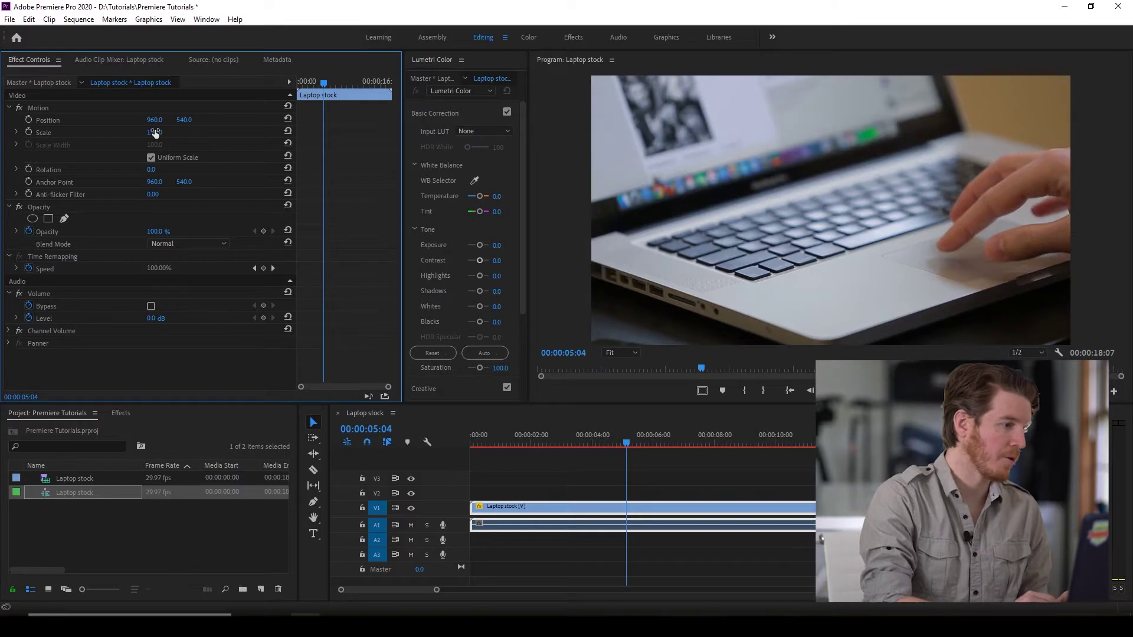
Step: Reset Scale to 100 and set its first keyframe at 05:04
click(155, 132)
text(100)
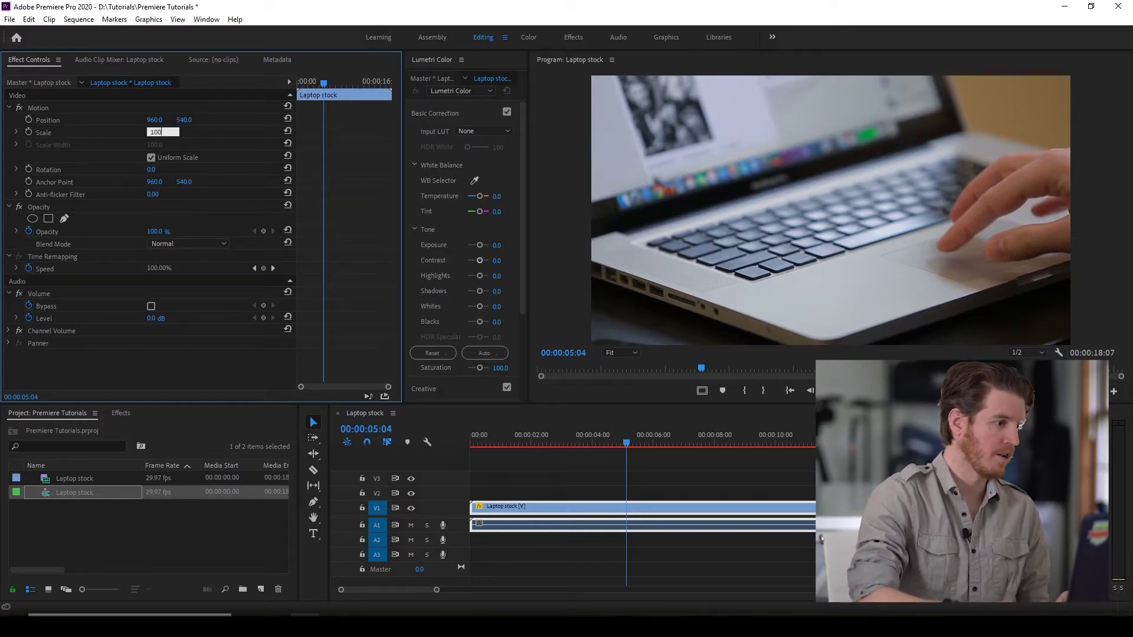
key(Return)
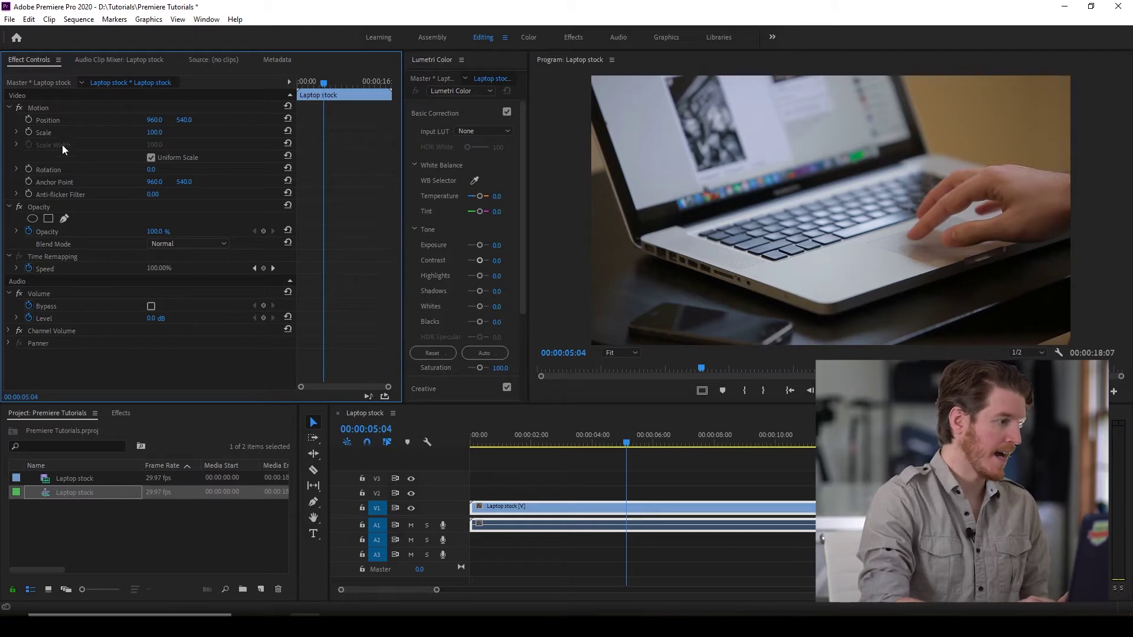
click(31, 133)
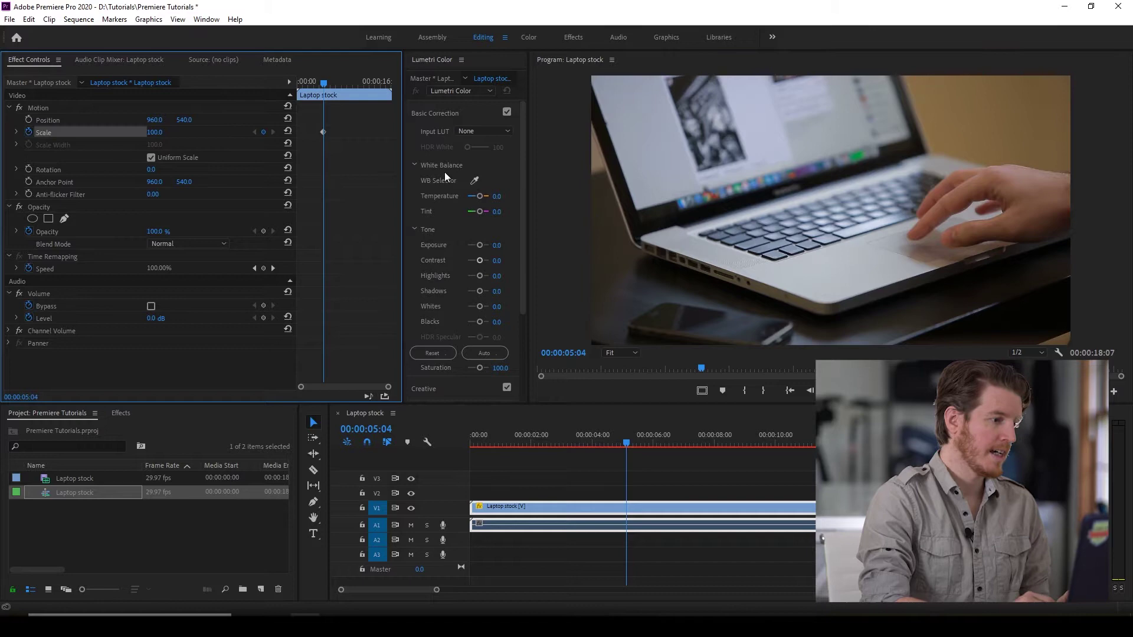
Step: Keyframe Scale at 150 at 08:16, then return the playhead to 03:26
click(737, 451)
key(space)
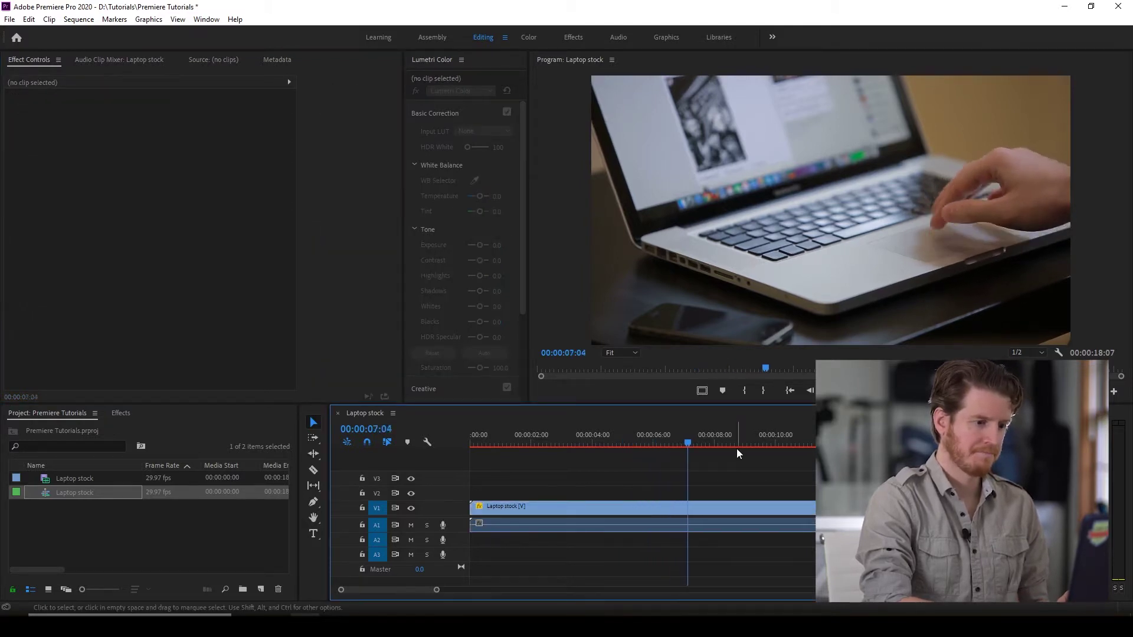
key(space)
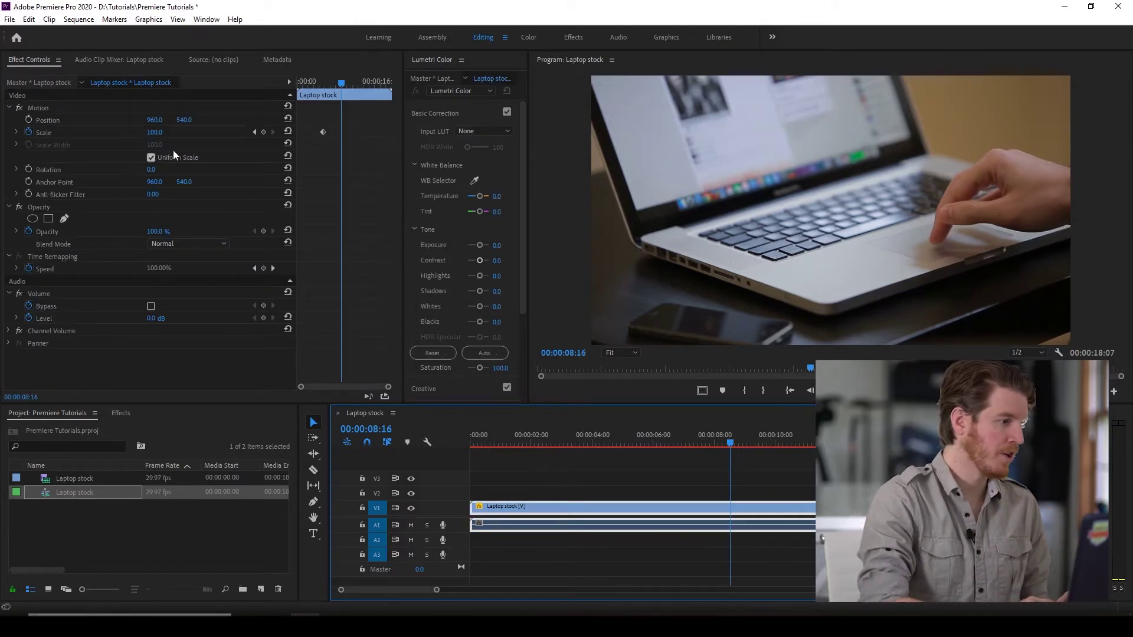
click(154, 132)
text(150)
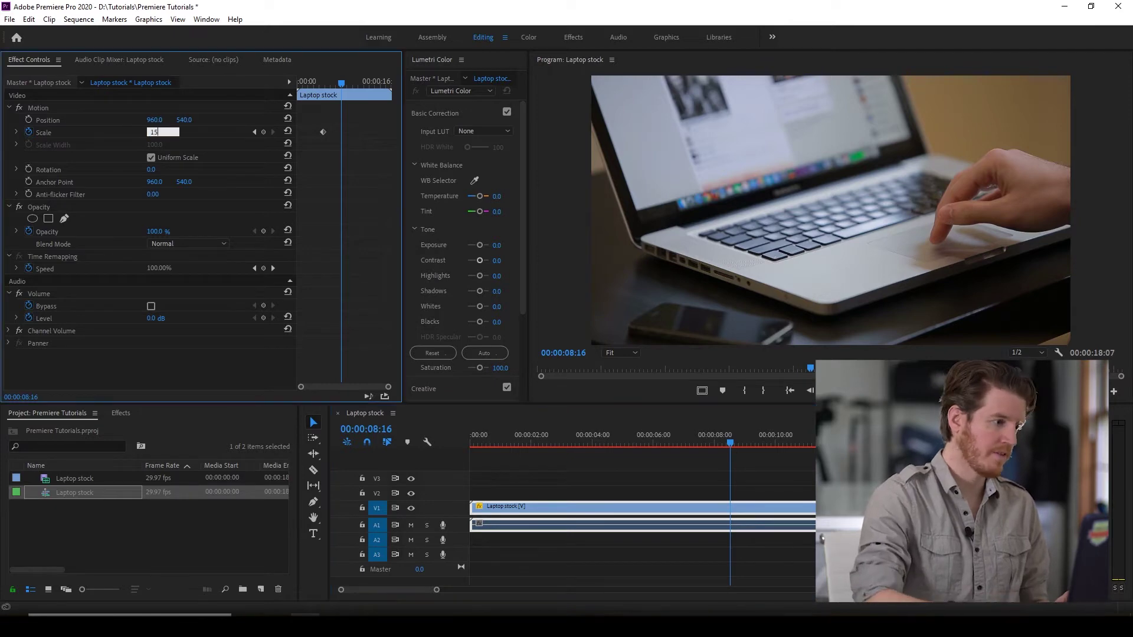
key(Return)
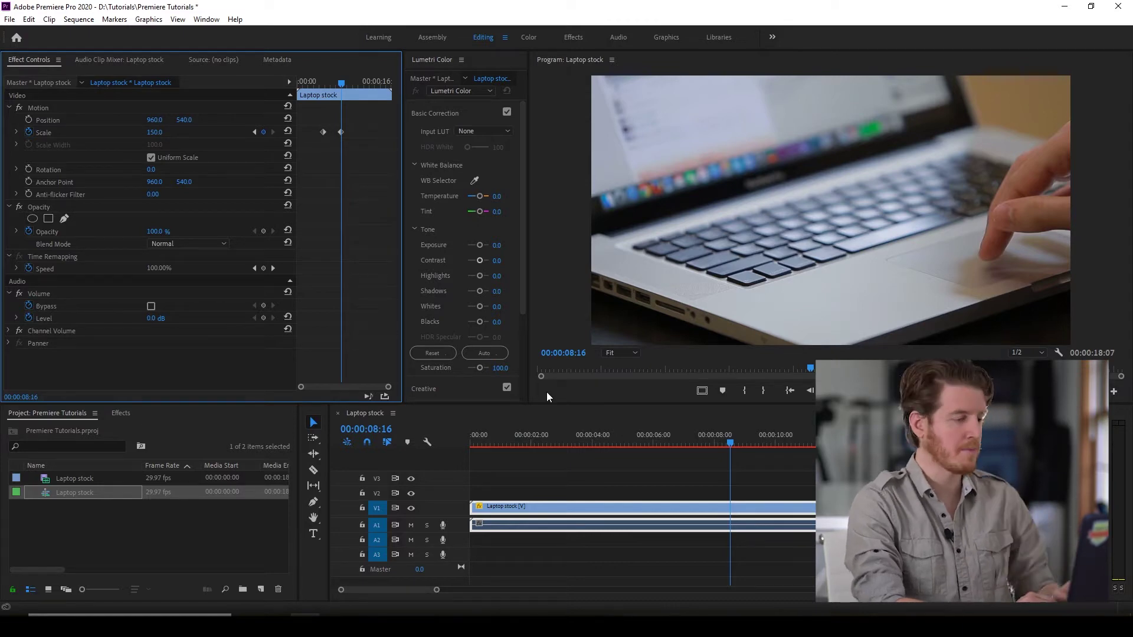
click(318, 82)
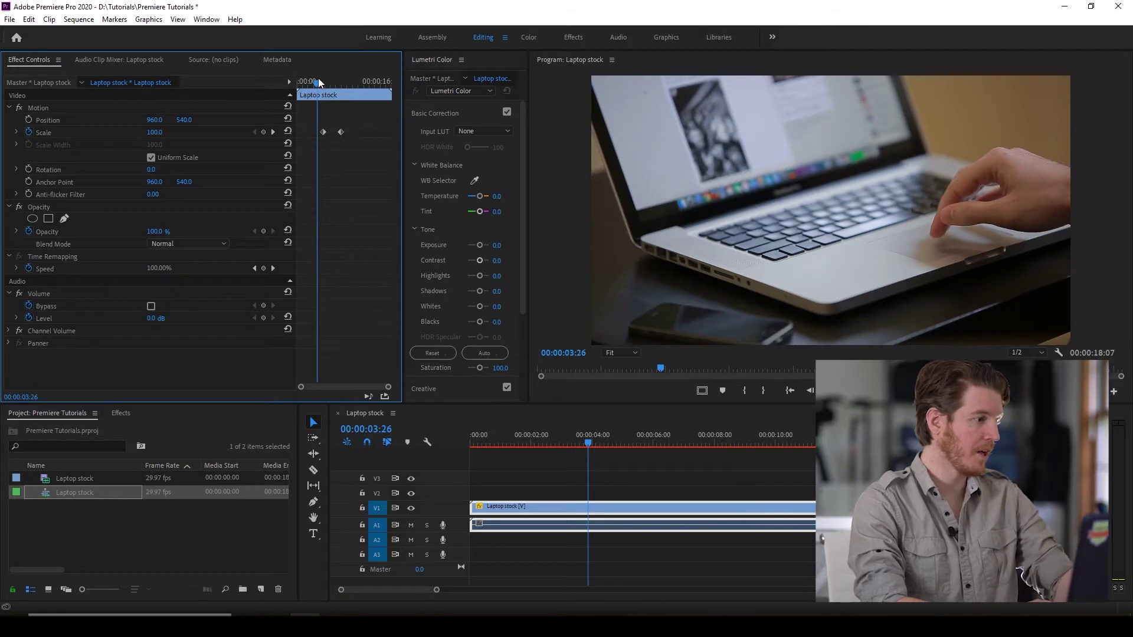
key(space)
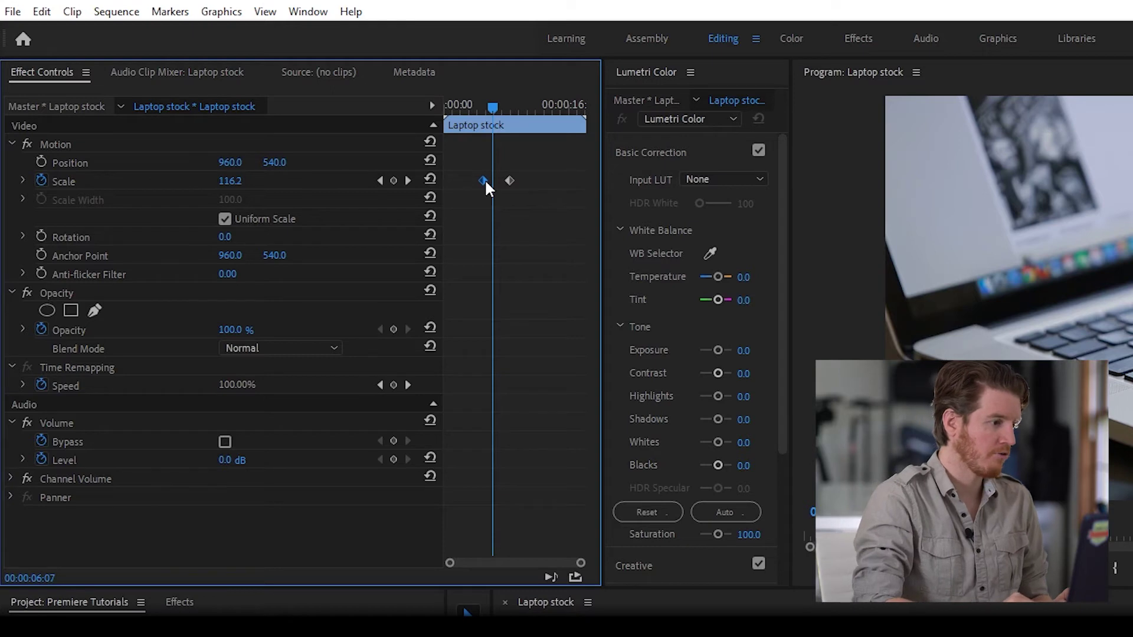
Step: Apply Ease Out to the first Scale keyframe and Ease In to the second
right_click(485, 182)
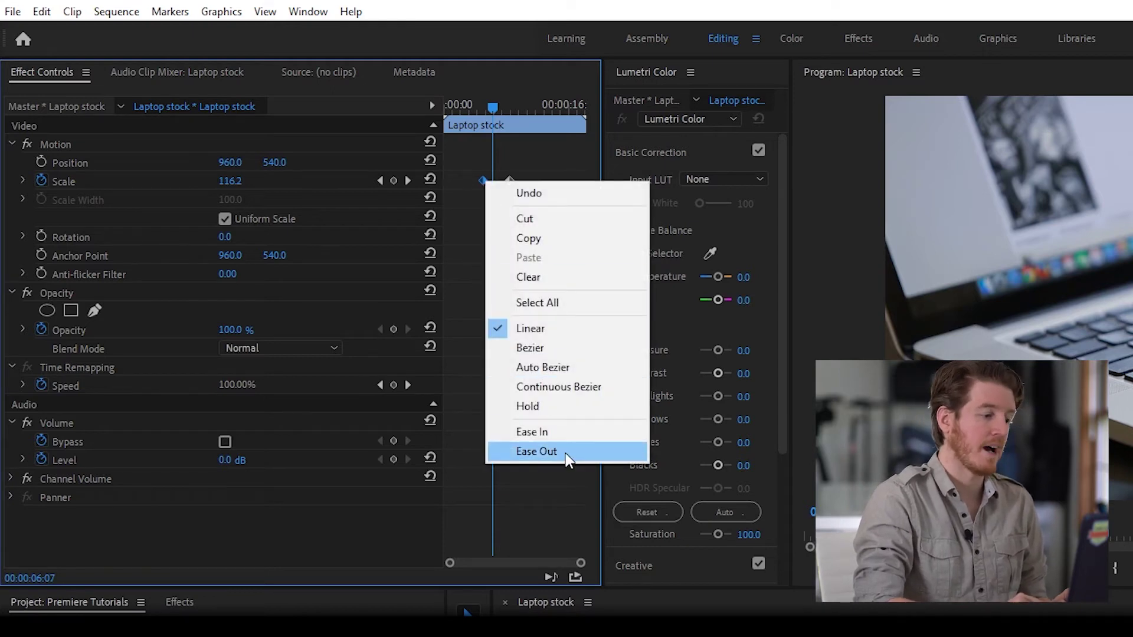
click(536, 451)
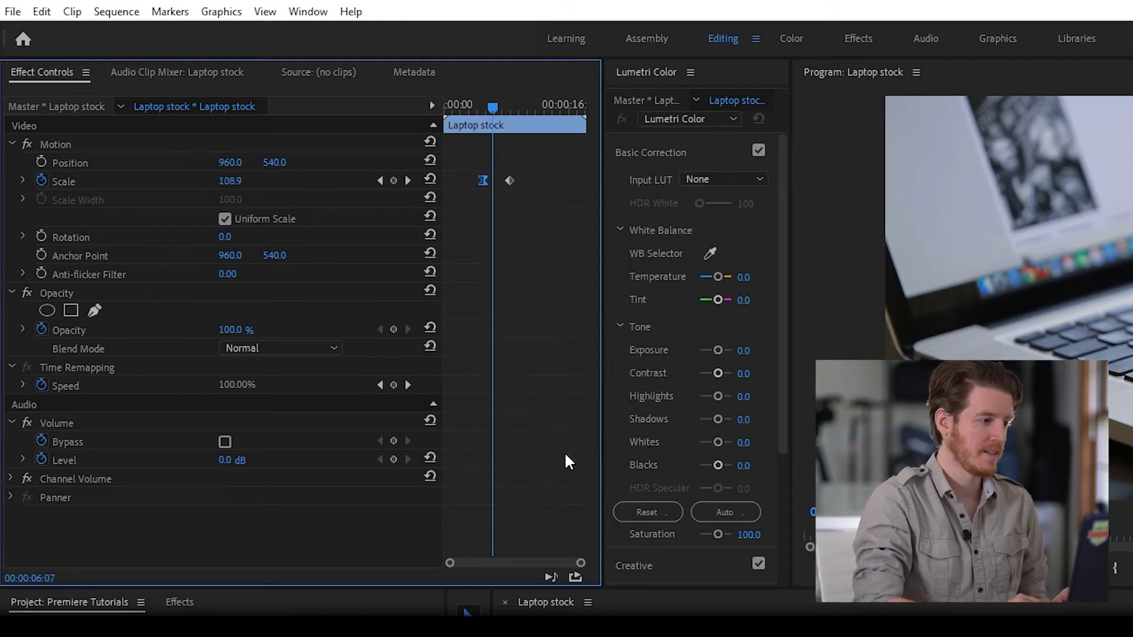
right_click(509, 180)
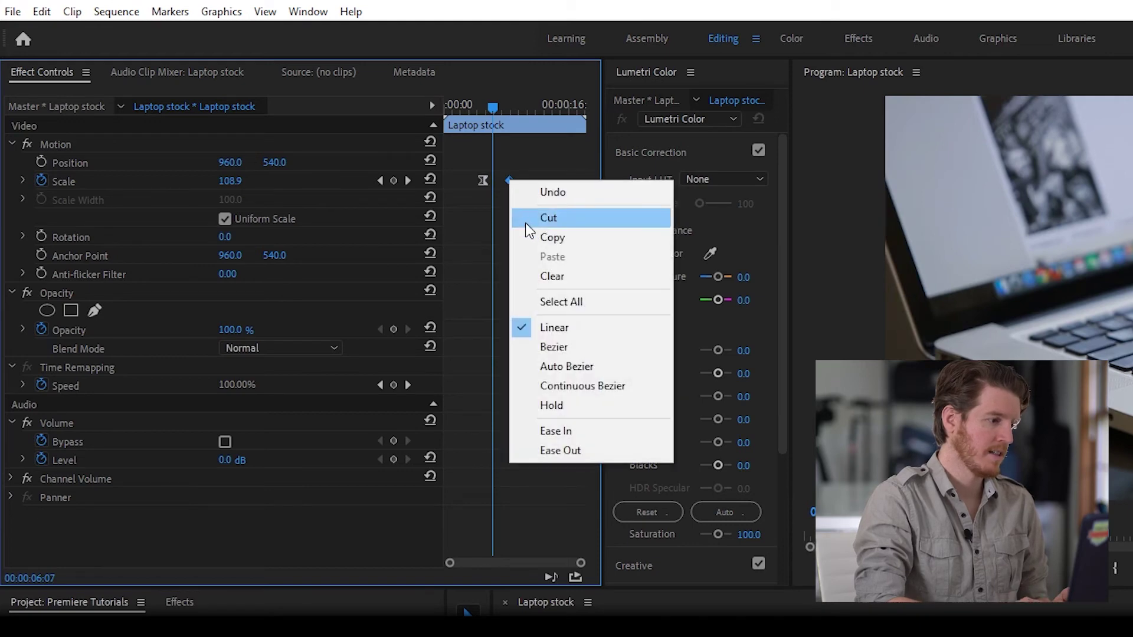
click(585, 431)
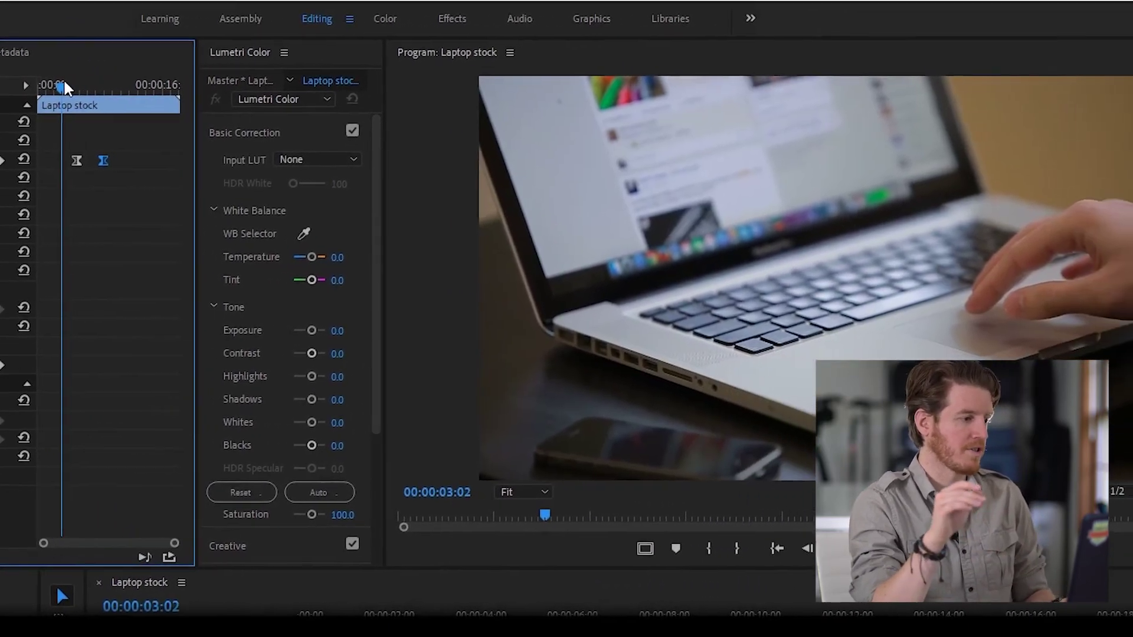
Step: Play the eased zoom, undo the easing to linear, and replay from 03:02 to compare
key(space)
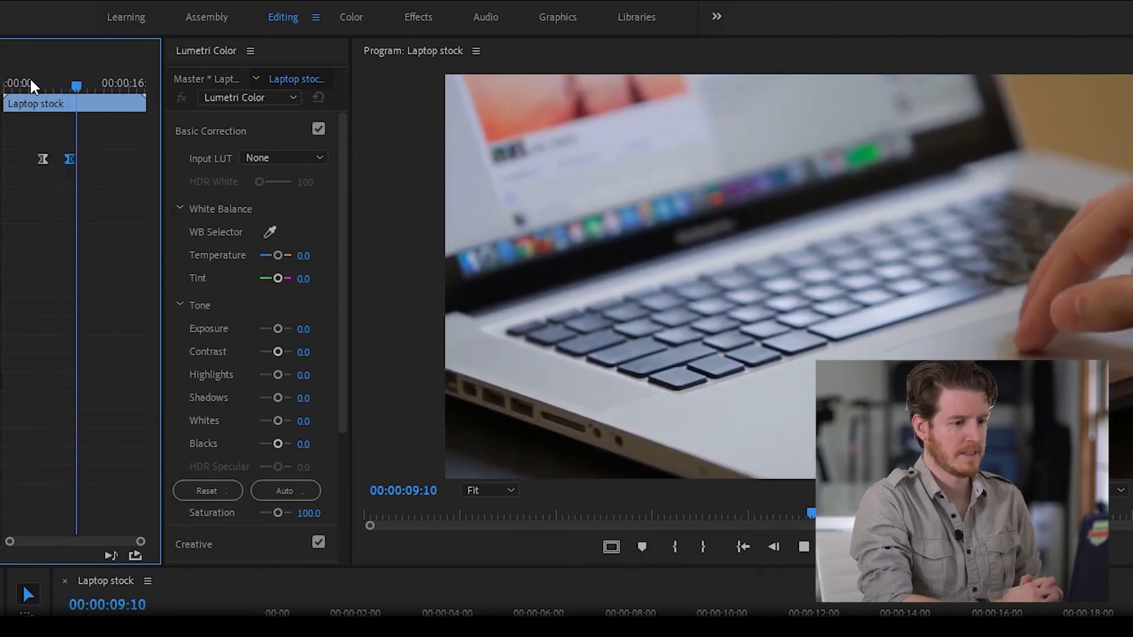
key(space)
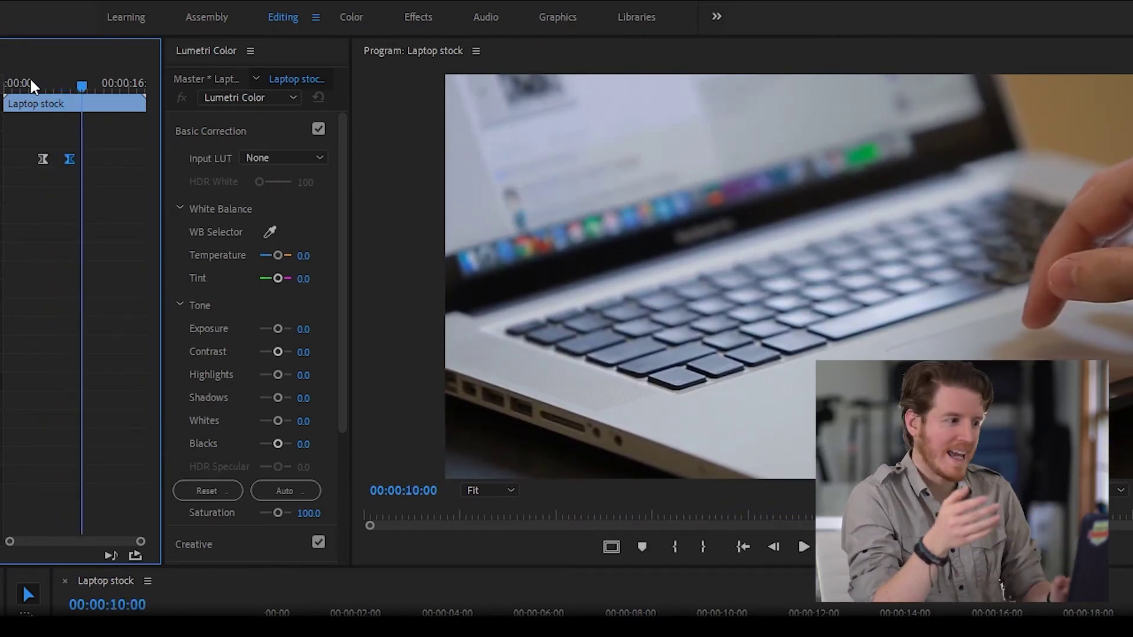
key(ctrl+z)
key(ctrl+z)
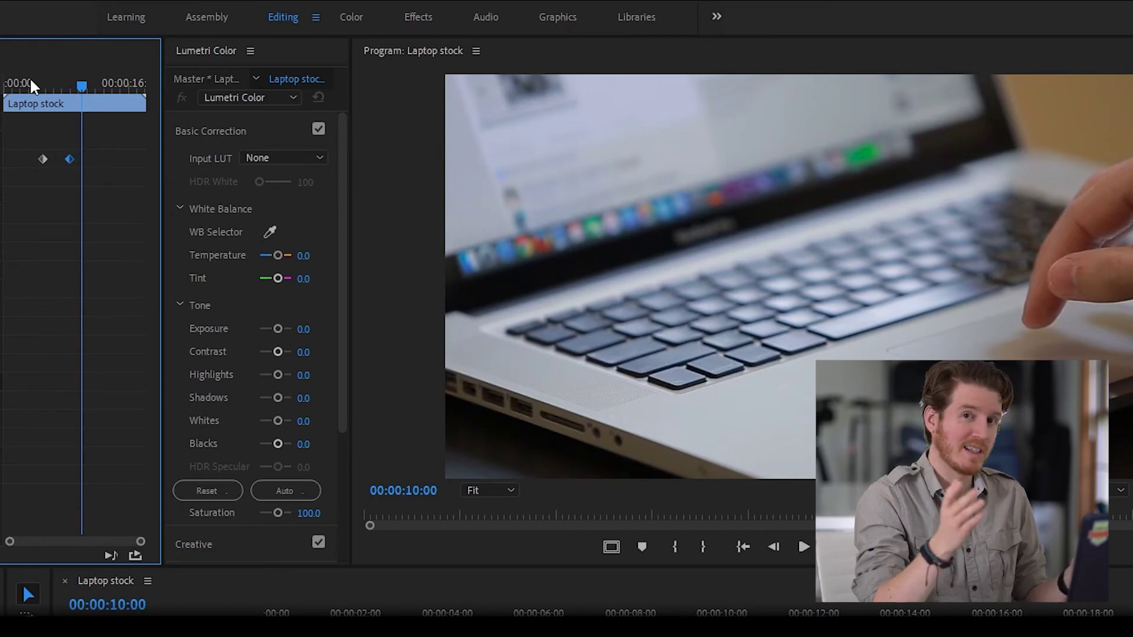
click(30, 81)
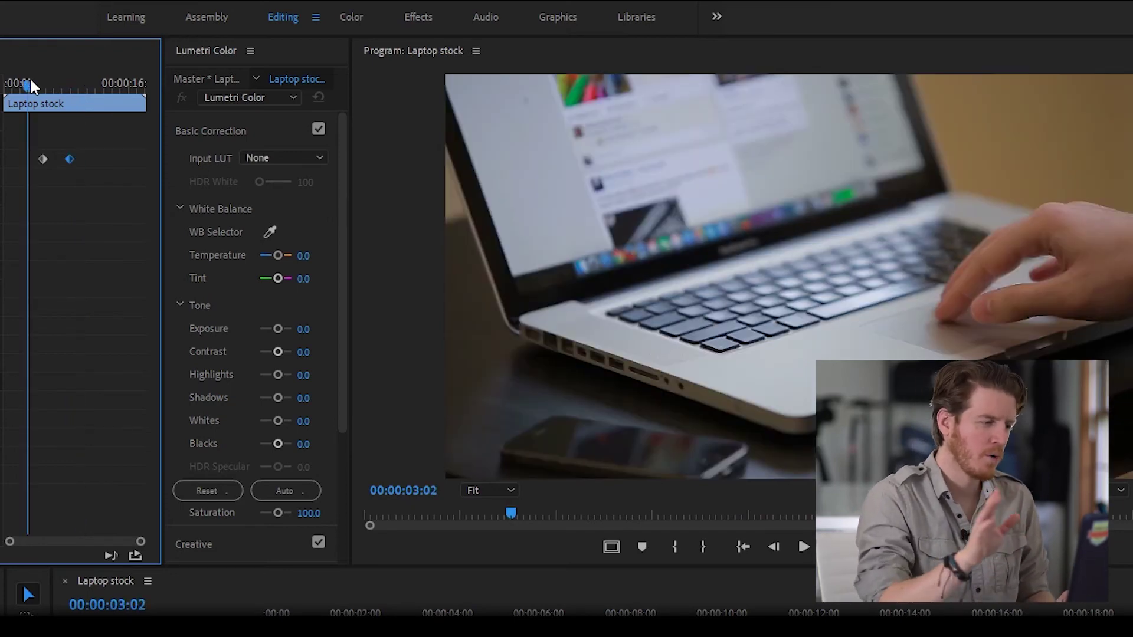
key(space)
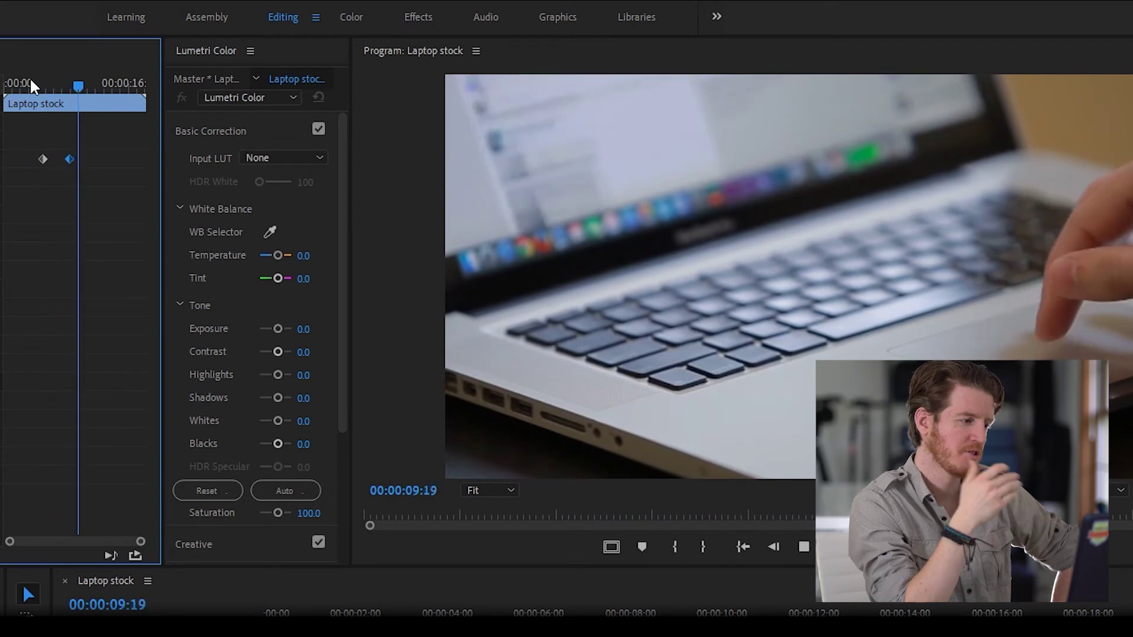
key(space)
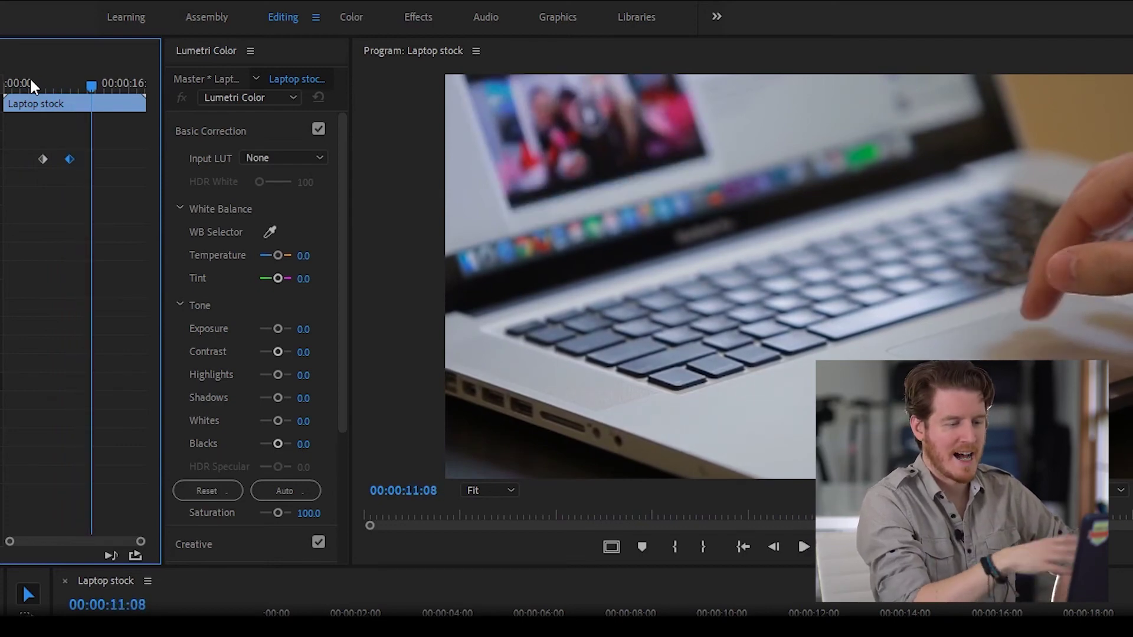